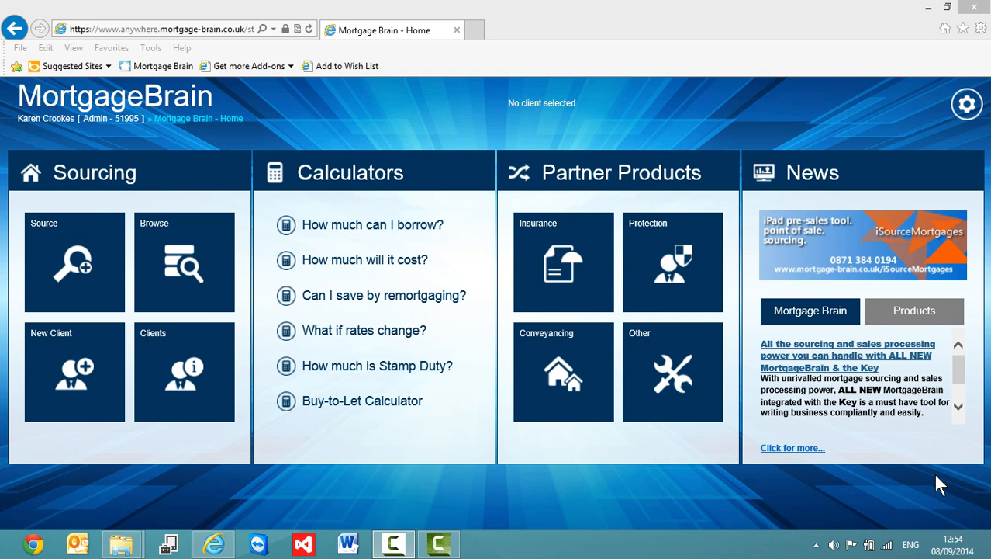
Open a blank Edit Client form from the New Client tile on the home screen.
left_click(53, 367)
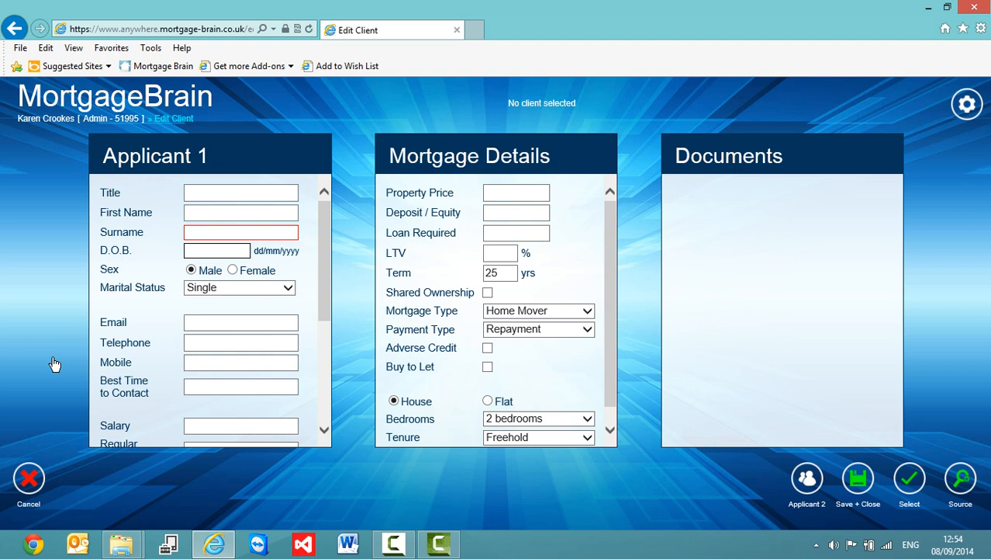
Add an Applicant 2 section to the blank client form.
left_click(807, 480)
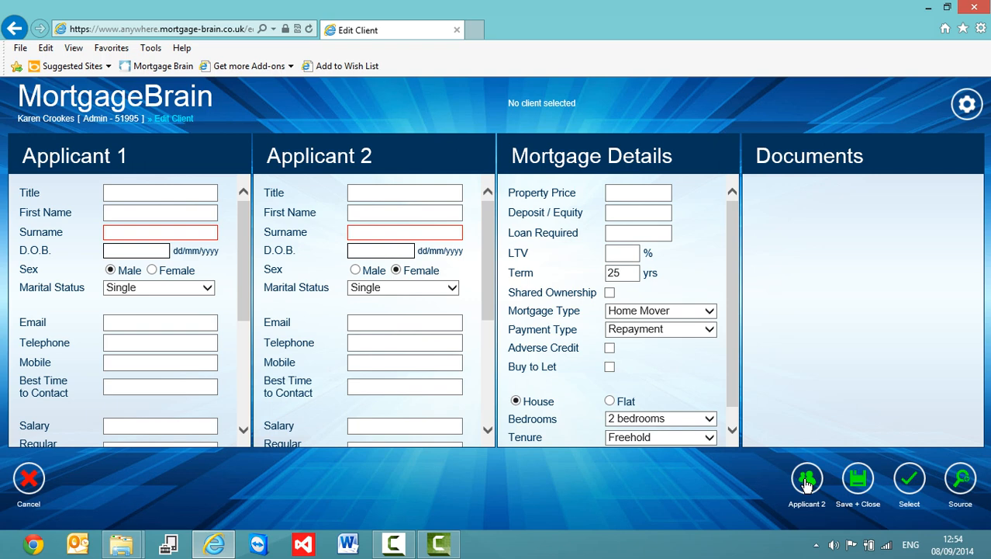
Toggle the Applicant 2 button again to hide the second applicant panel.
left_click(807, 481)
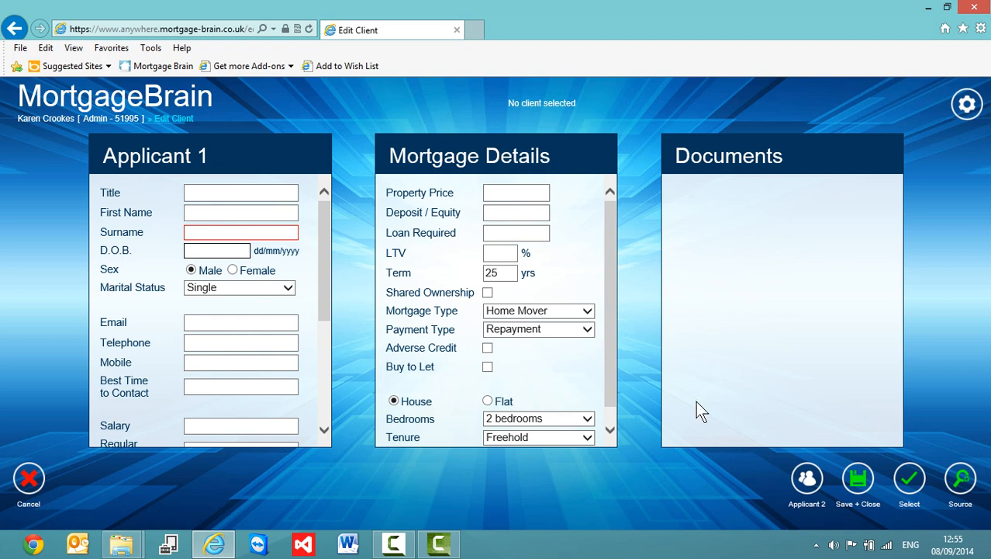
Enter Applicant 1's title, first name, surname and date of birth.
left_click(215, 193)
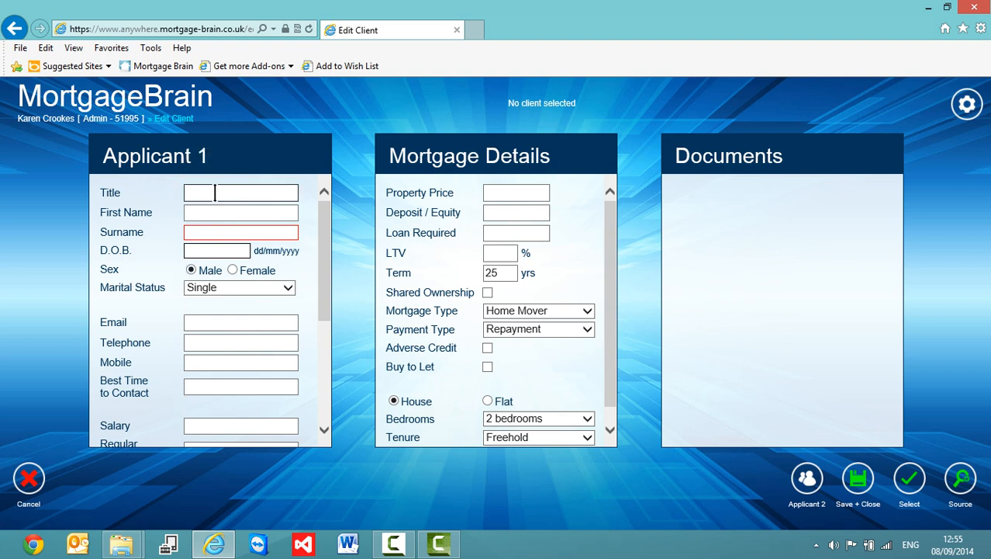
type("Mr")
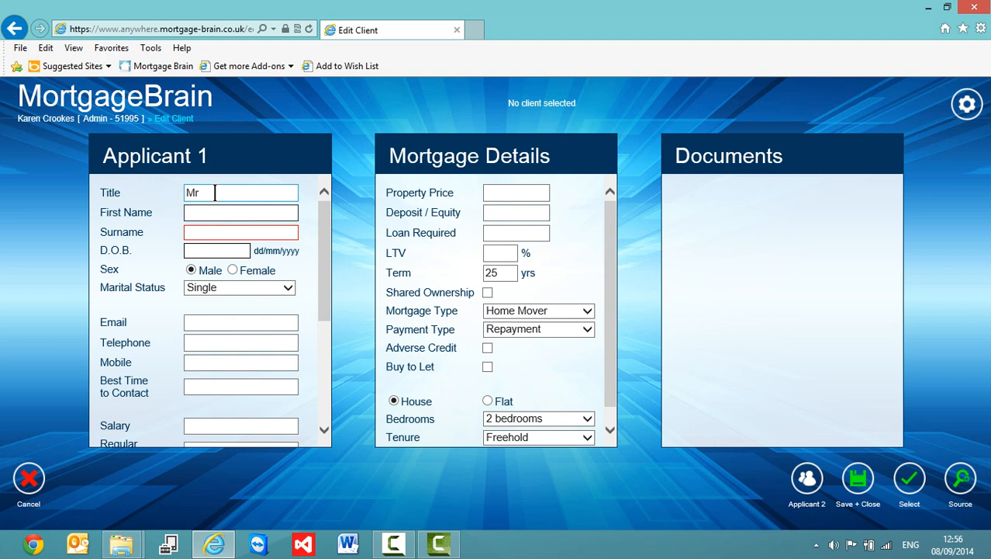
key("Tab")
key("Tab")
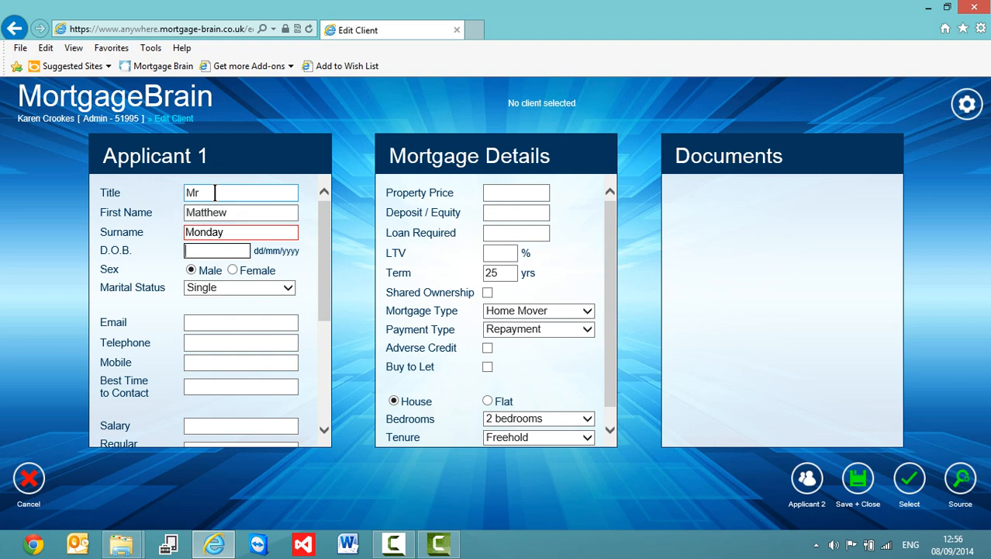
type("12/12/1975")
Fill in the applicant's e-mail address, mobile number and a 50000 salary.
key("Tab")
key("Tab")
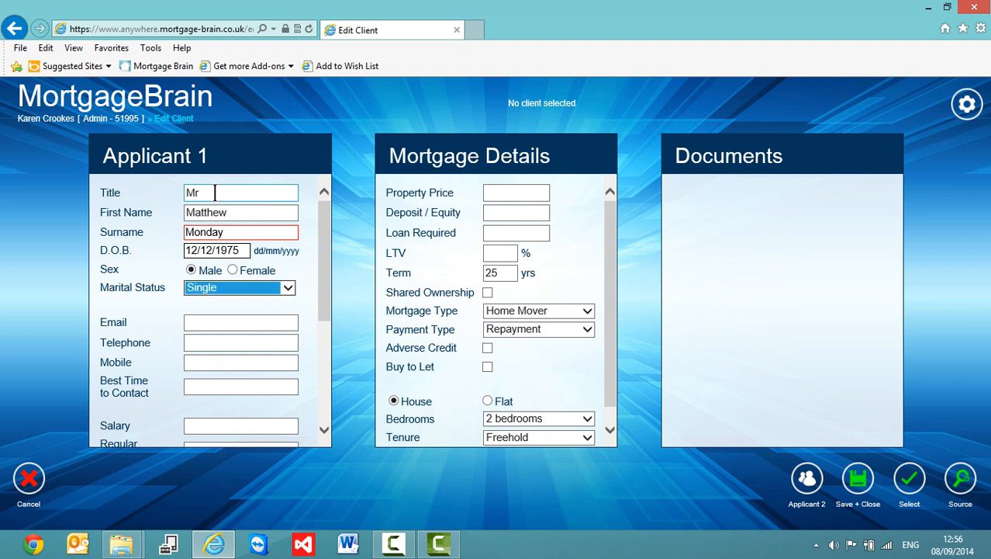
key("Tab")
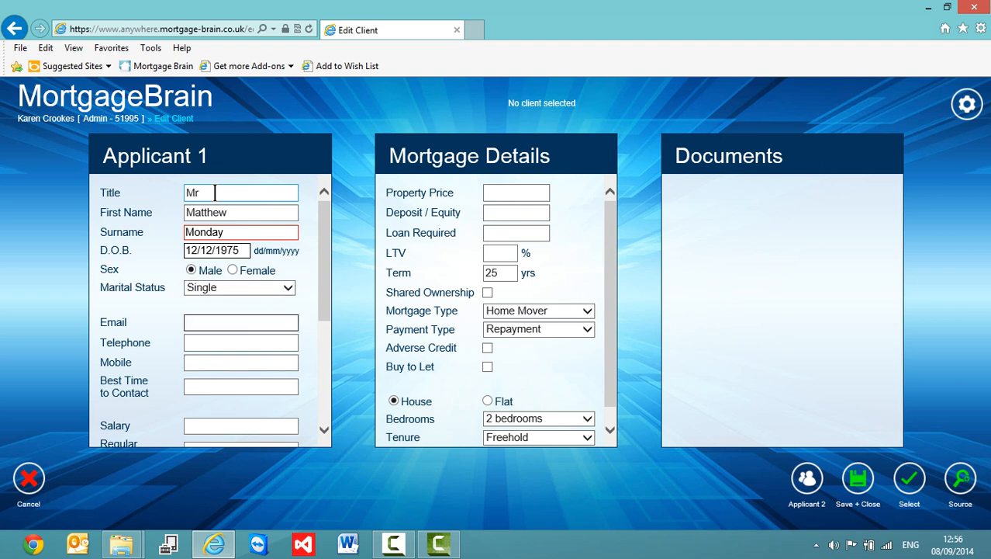
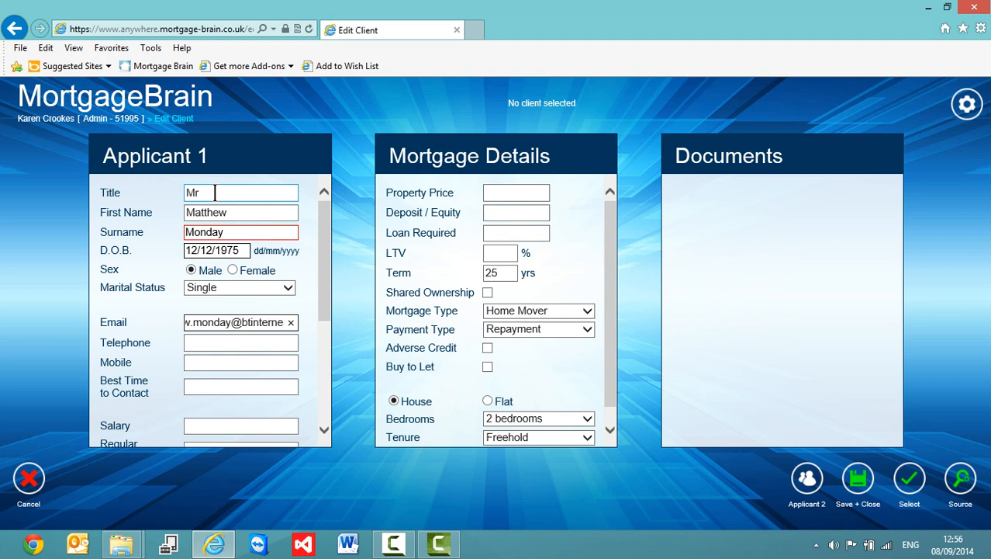
key("Tab")
key("Tab")
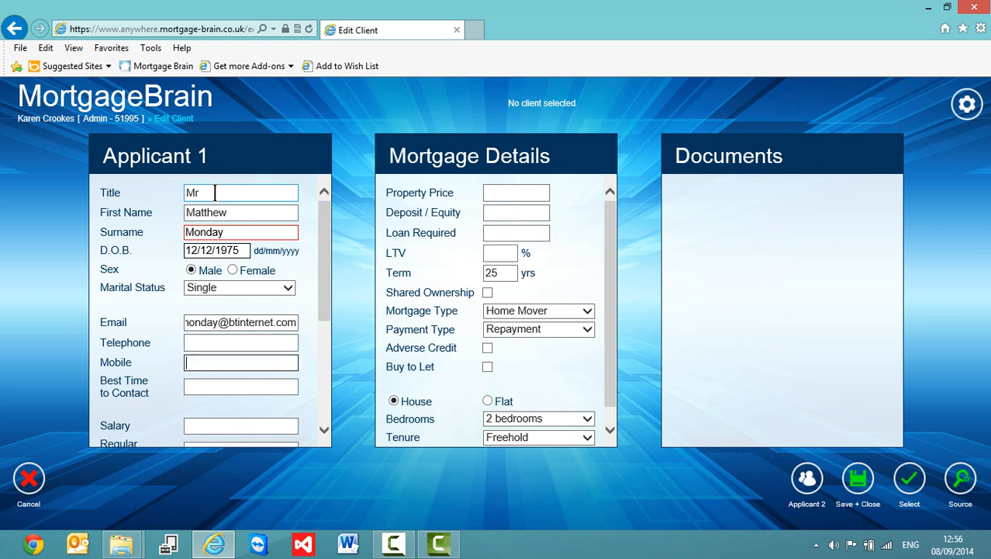
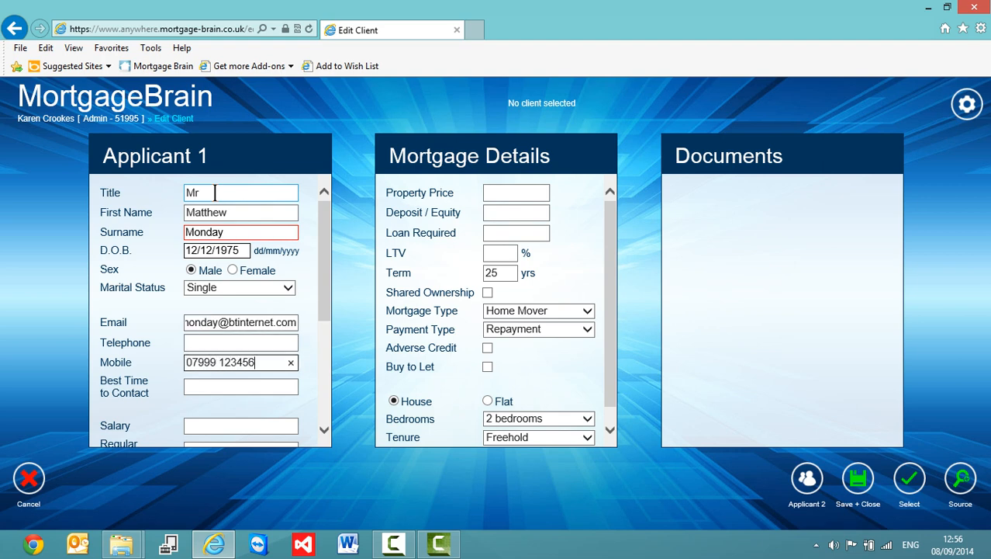
key("Tab")
key("Tab")
type("50000")
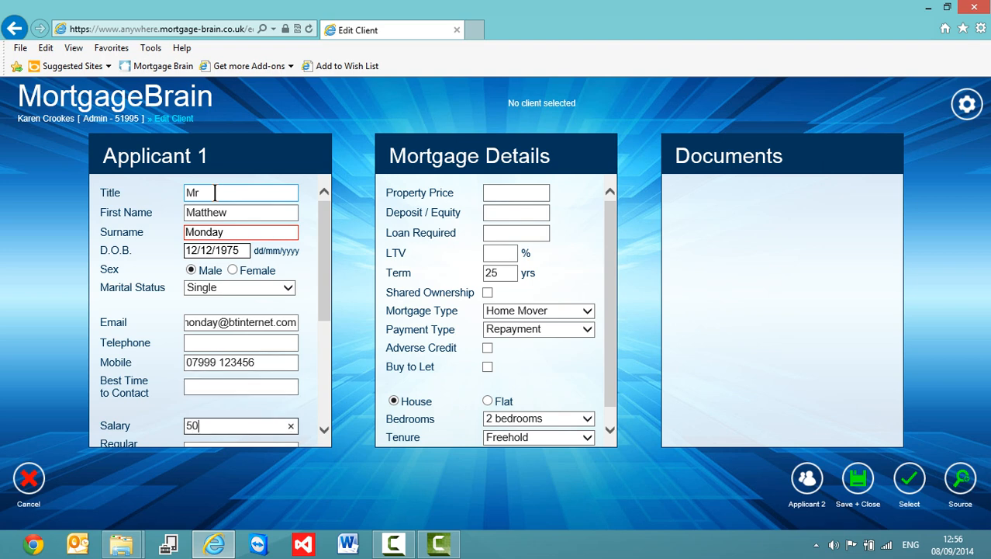
key("Tab")
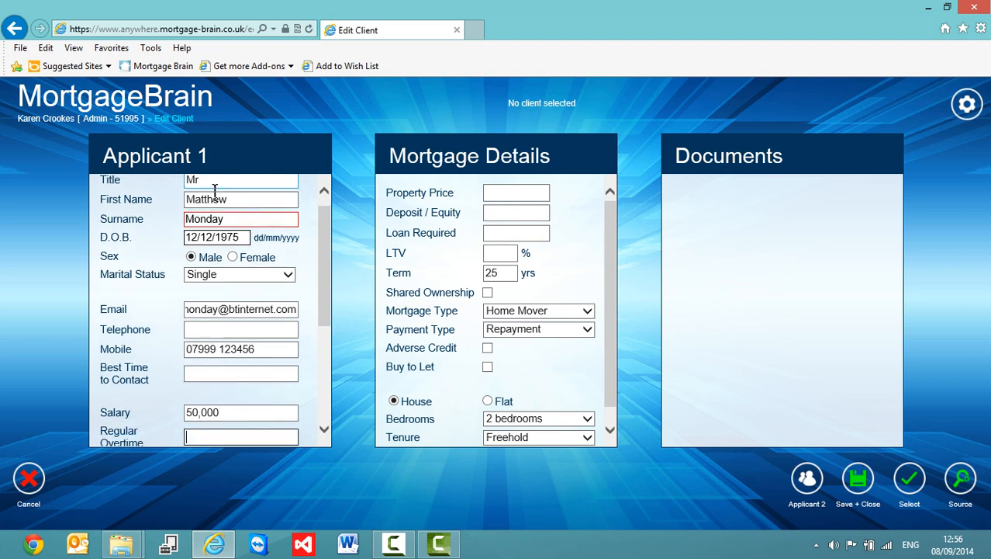
Enter property price 259,999 and deposit 120000, so the loan becomes 139,999 at 53.8% LTV.
left_click(516, 192)
type("2")
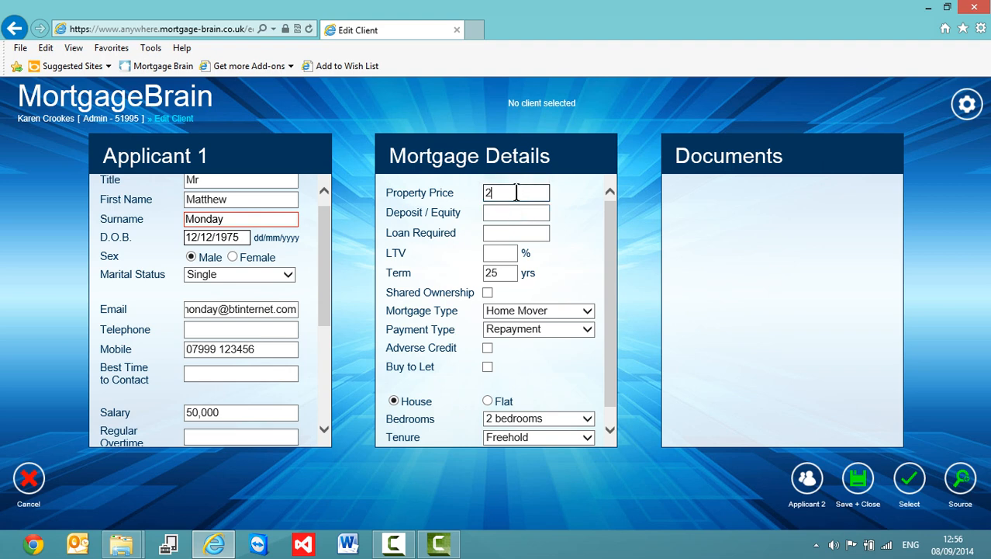
type("59,999")
key("Tab")
type("120000")
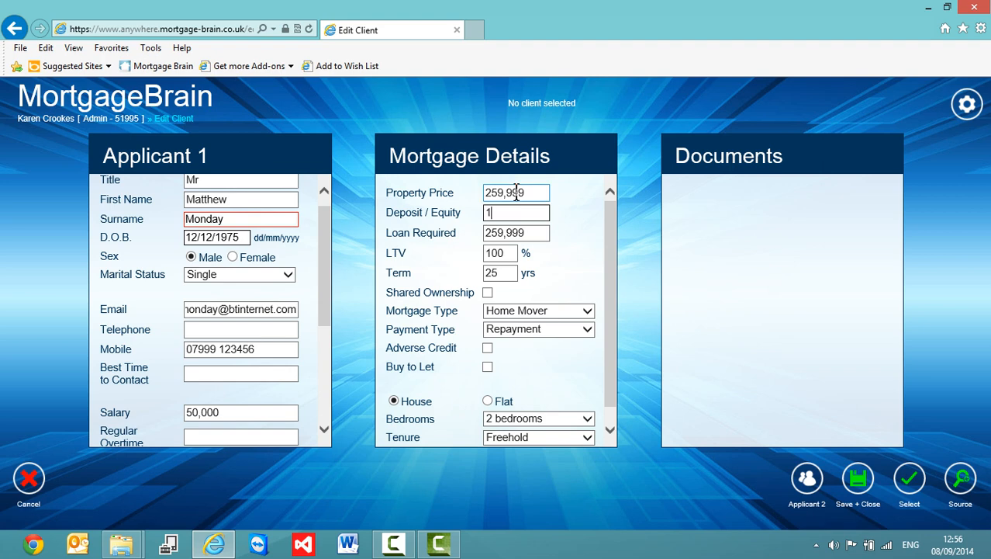
key("Tab")
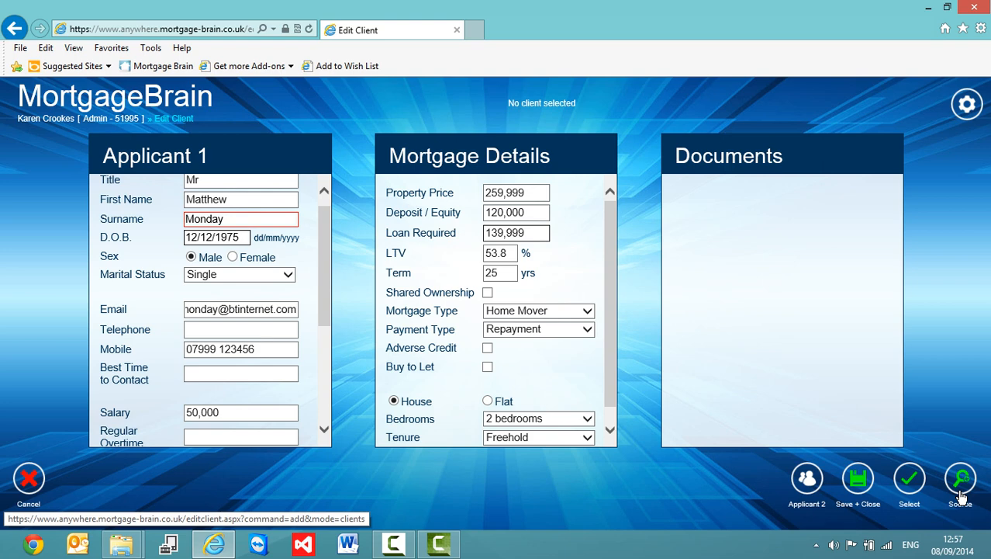
Save the new client with Save + Close, returning to the Clients list.
left_click(858, 482)
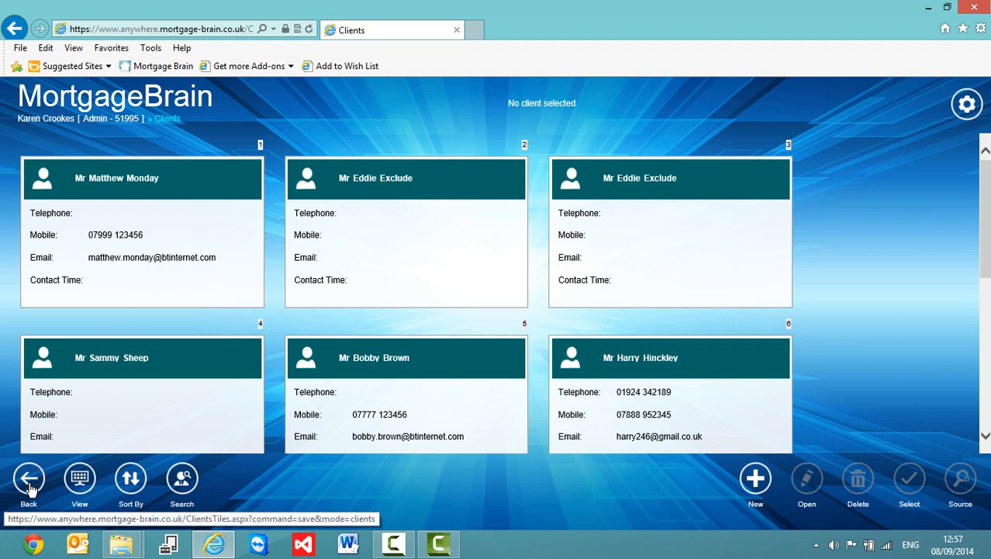
Switch the client list through medium and small tiles, then back to large tiles.
left_click(80, 487)
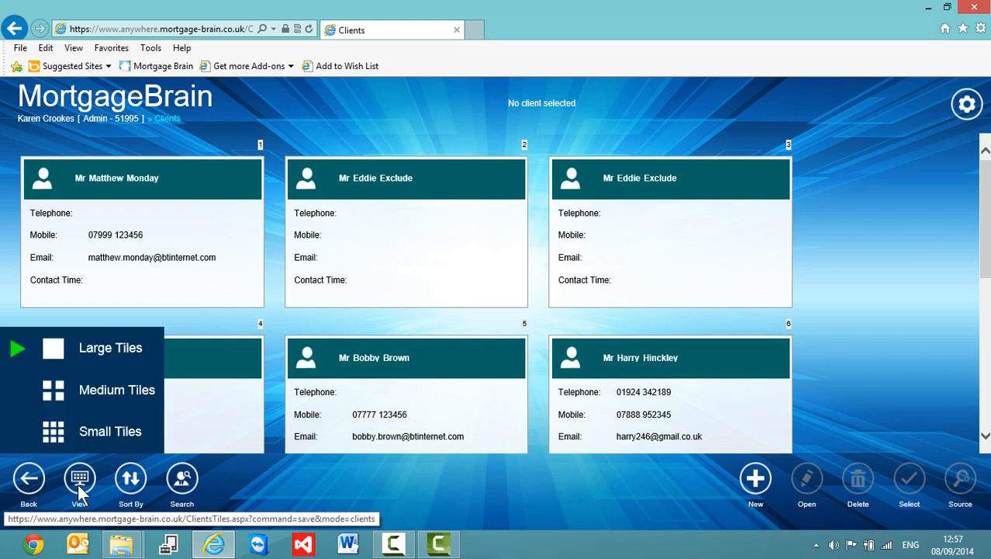
left_click(101, 391)
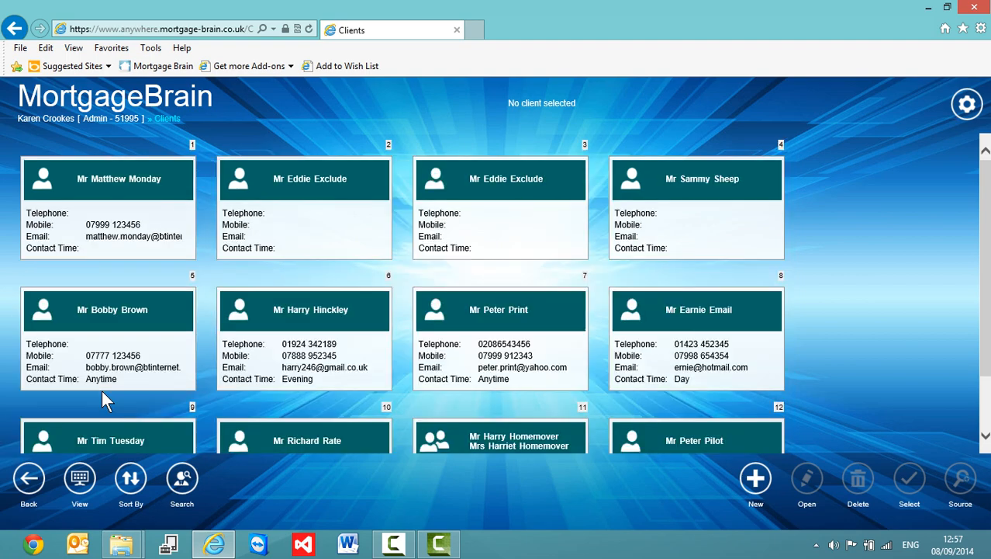
left_click(85, 483)
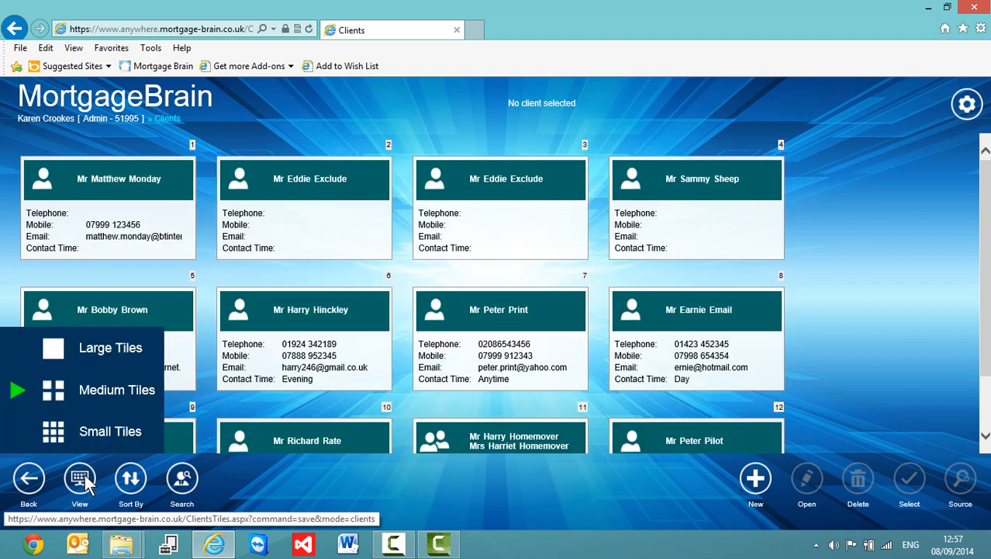
left_click(106, 432)
left_click(87, 482)
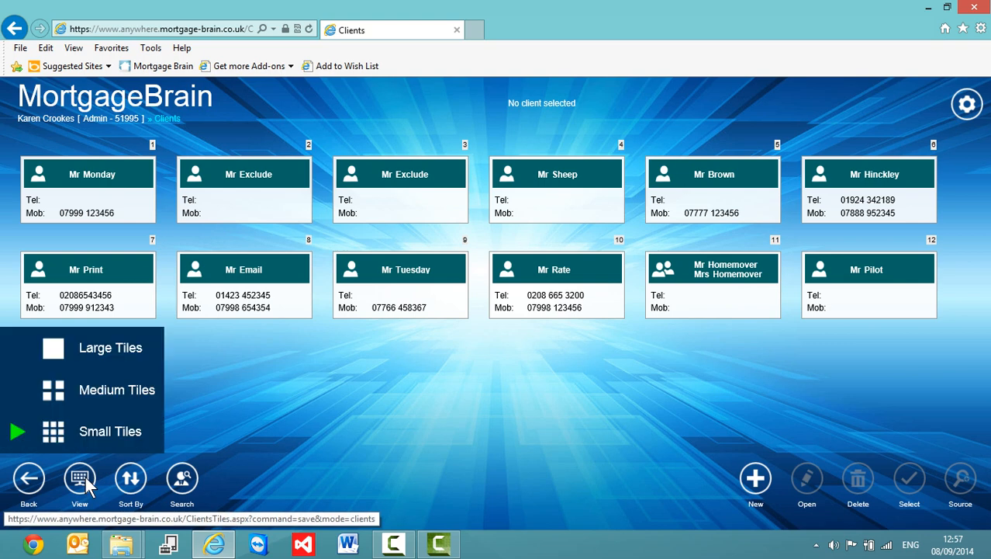
left_click(104, 348)
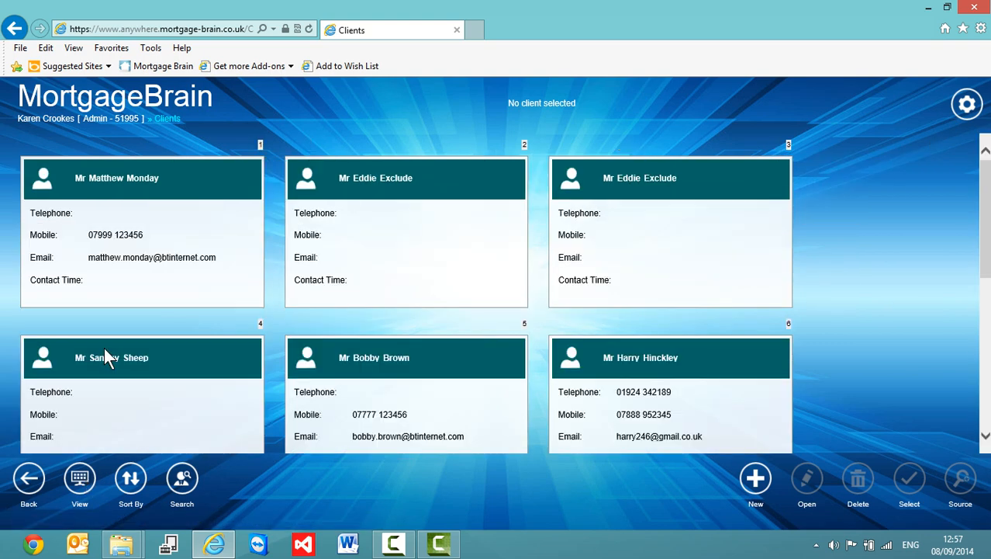
Open the Sort By options, then open and cancel the surname/postcode client search.
left_click(131, 481)
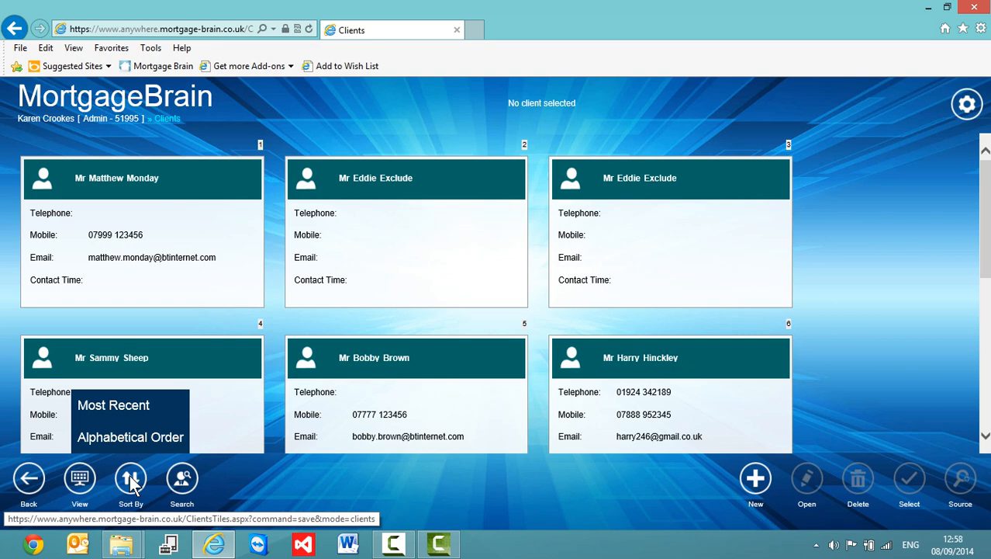
left_click(183, 483)
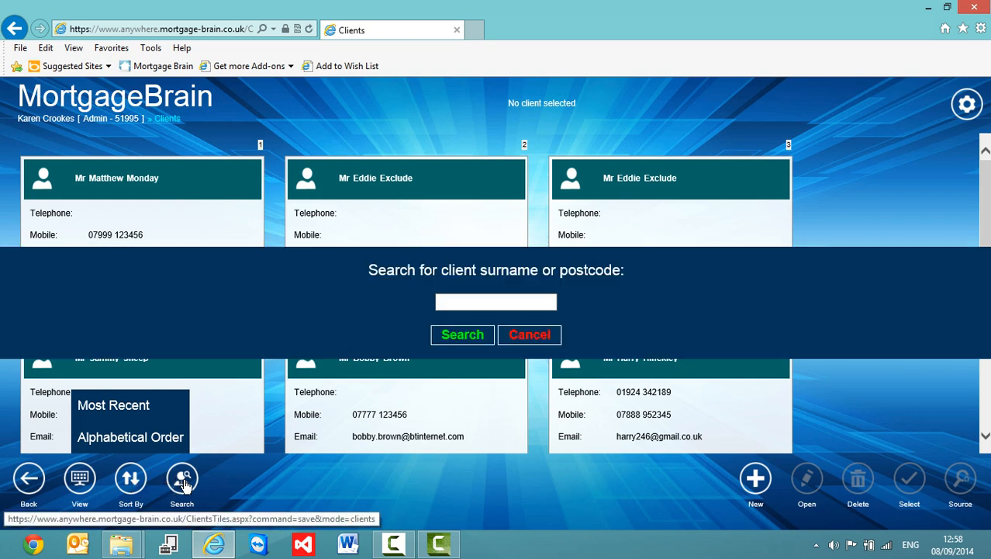
left_click(540, 335)
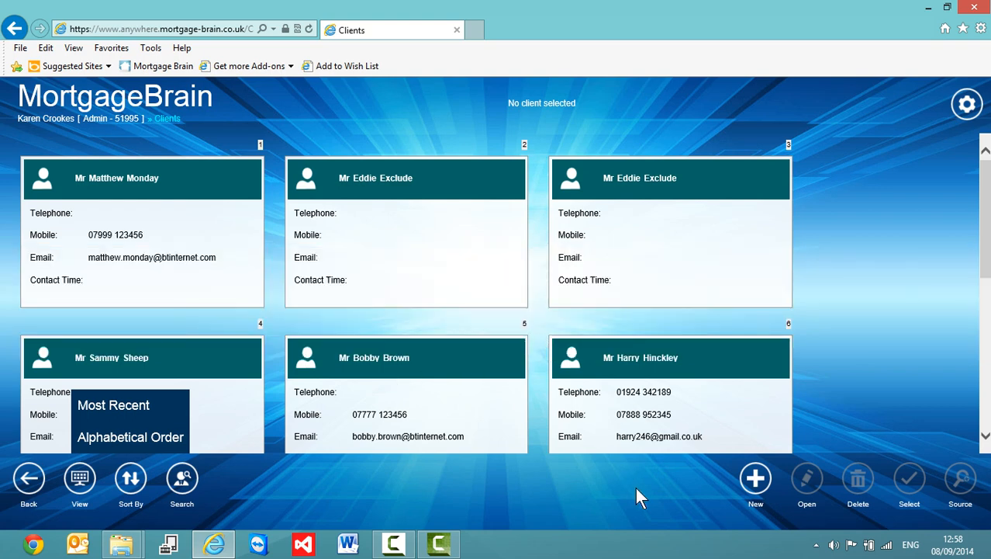